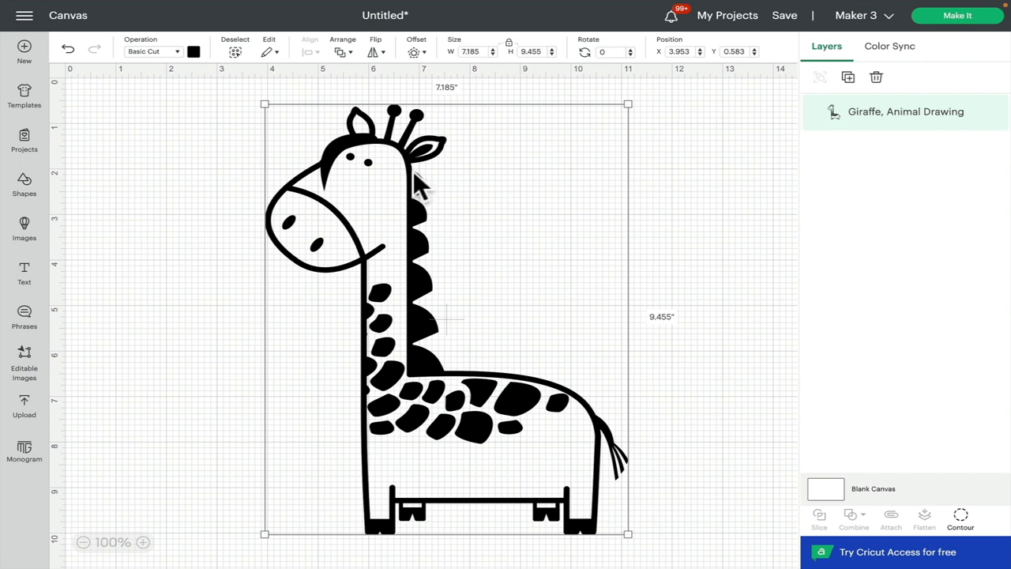
Recolour the black giraffe drawing pale yellow from the Material colors.
{"action": "left_click", "coordinate": [738, 266]}
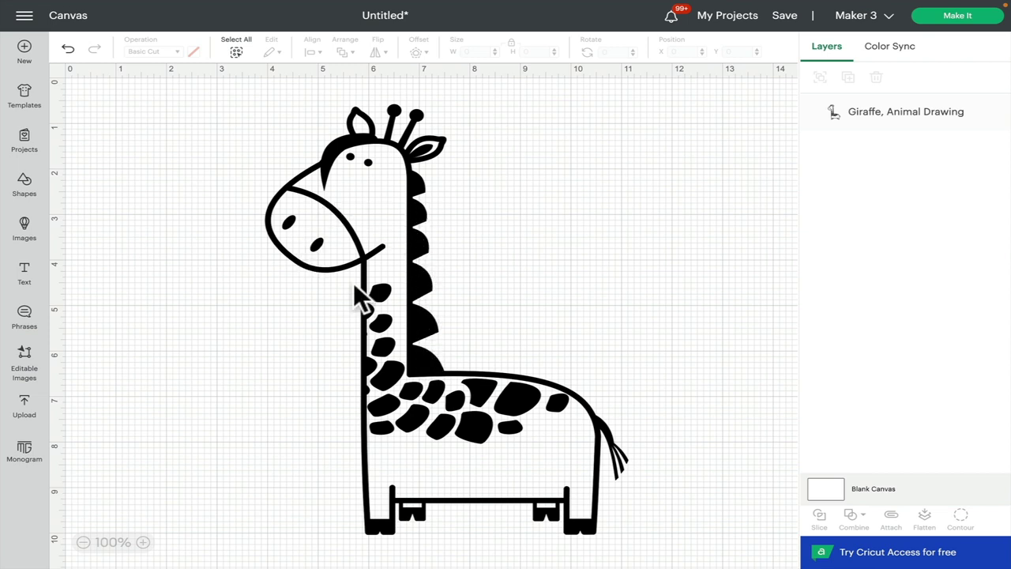
{"action": "left_click", "coordinate": [414, 178]}
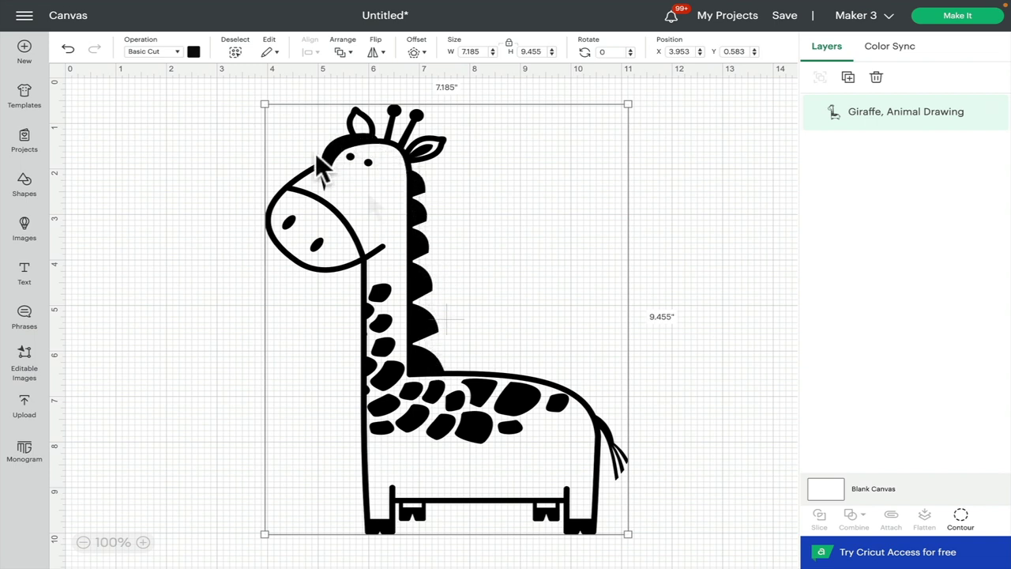
{"action": "left_click", "coordinate": [193, 51]}
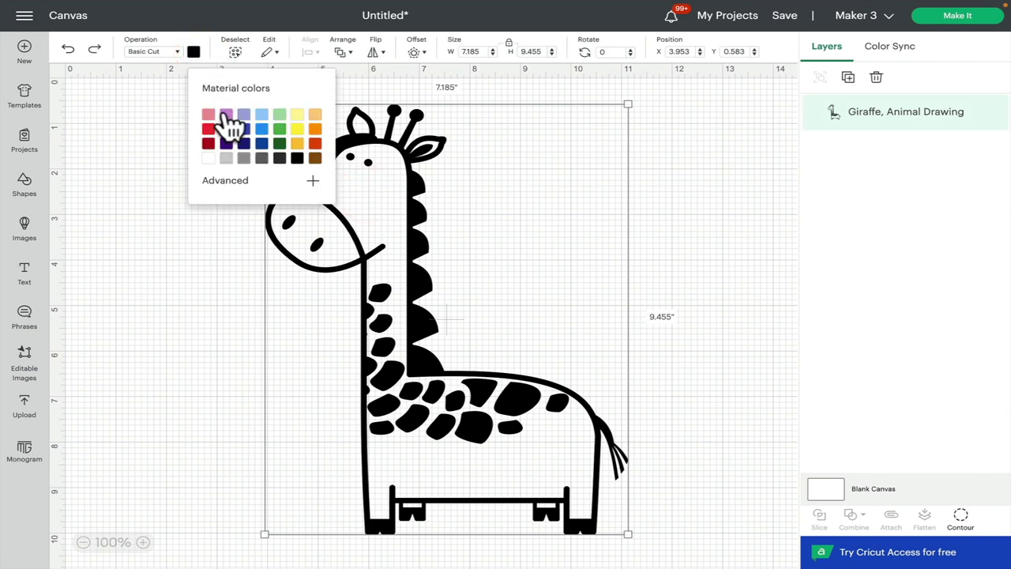
{"action": "left_click", "coordinate": [297, 116]}
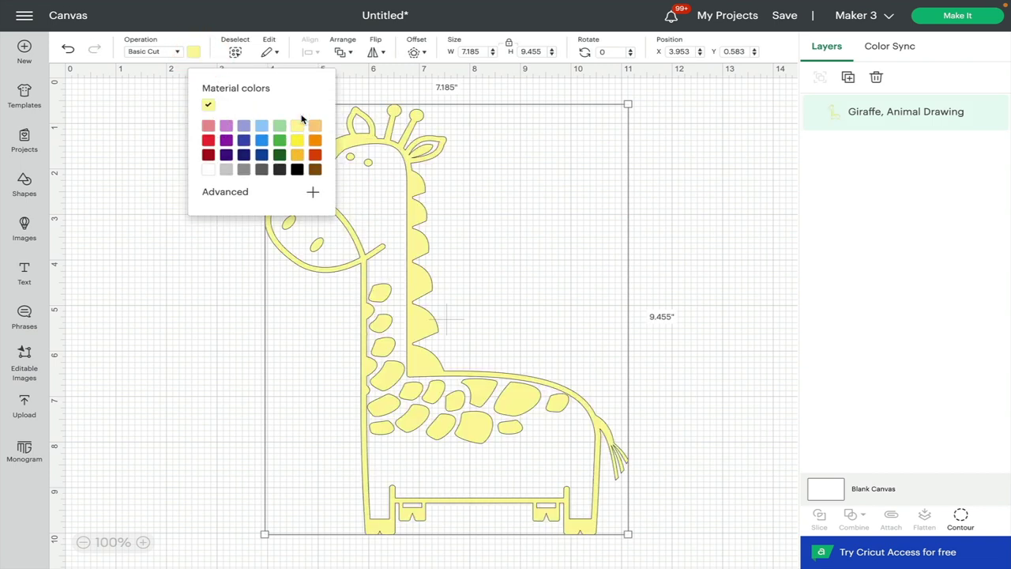
{"action": "left_click", "coordinate": [723, 329]}
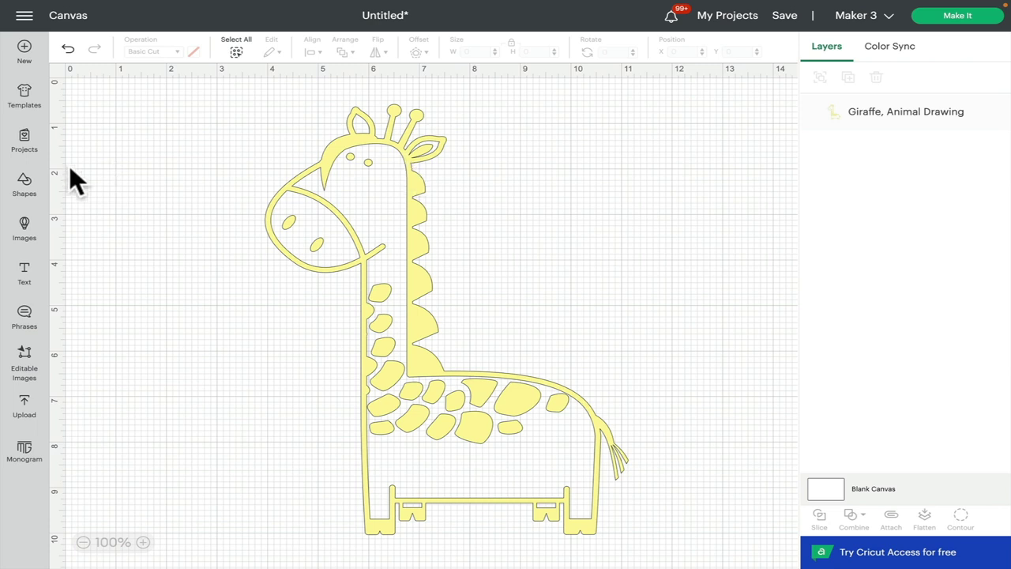
Add an unlocked Square sized 0.05 in wide by 1 in high.
{"action": "left_click", "coordinate": [24, 188]}
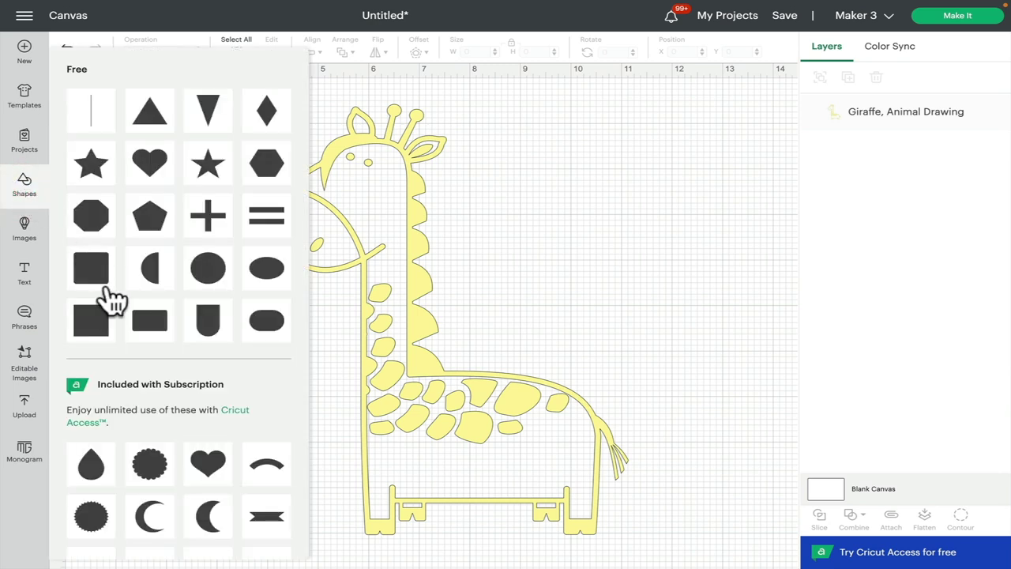
{"action": "left_click", "coordinate": [101, 324]}
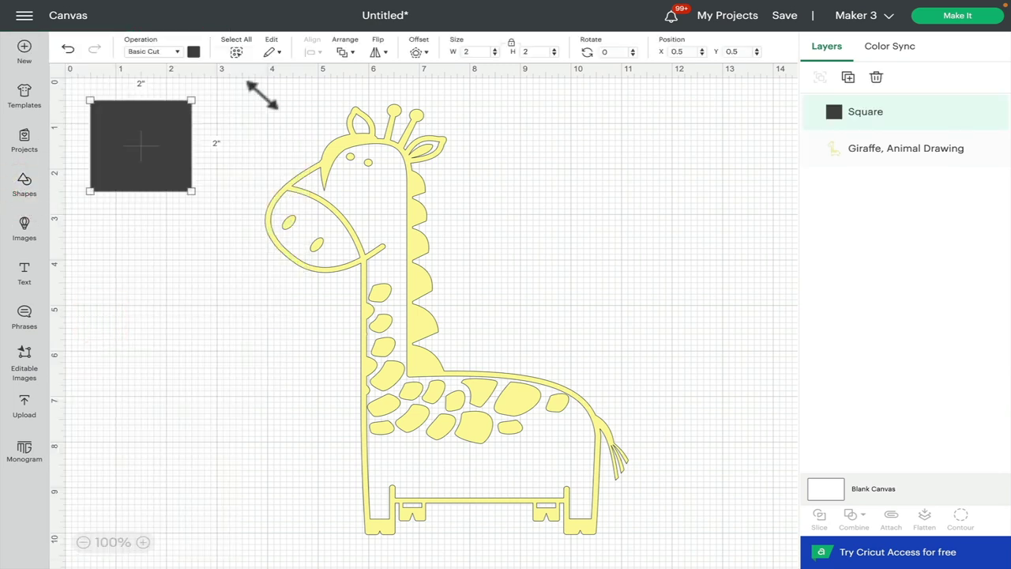
{"action": "left_click", "coordinate": [511, 46]}
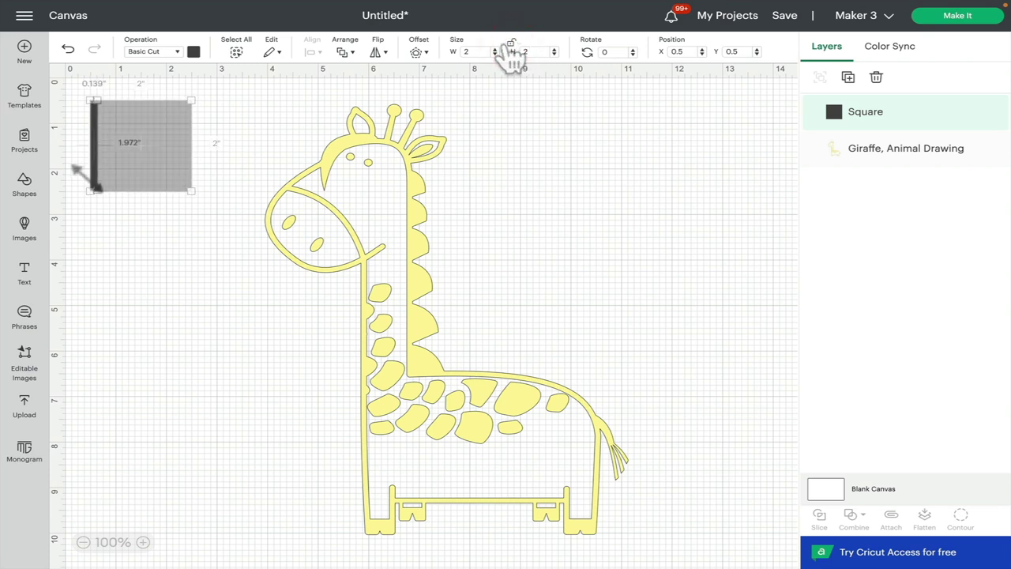
{"action": "left_click", "coordinate": [453, 50]}
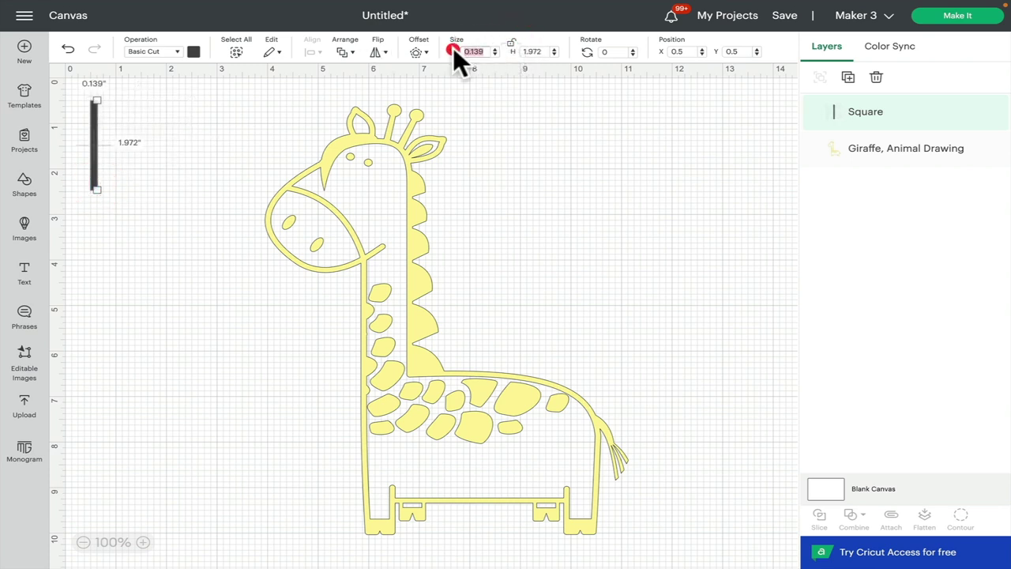
{"action": "type", "text": "0.05"}
{"action": "left_click", "coordinate": [546, 51]}
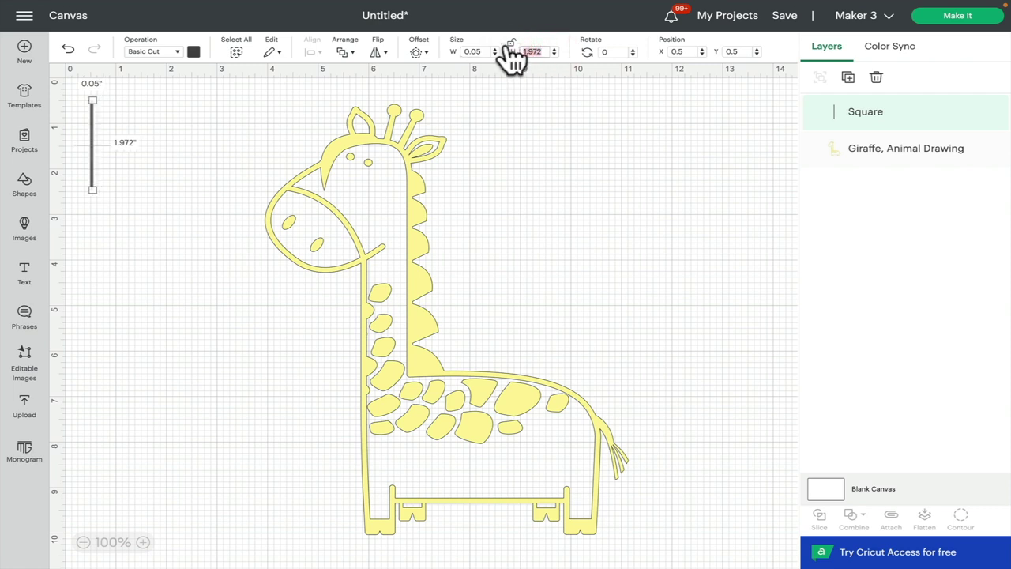
{"action": "left_click", "coordinate": [510, 45]}
{"action": "type", "text": "1"}
{"action": "key", "text": "Return"}
Duplicate the thin bar and place the copy where the mane meets the back.
{"action": "left_click", "coordinate": [136, 200]}
{"action": "left_click_drag", "start_coordinate": [93, 118], "coordinate": [175, 141]}
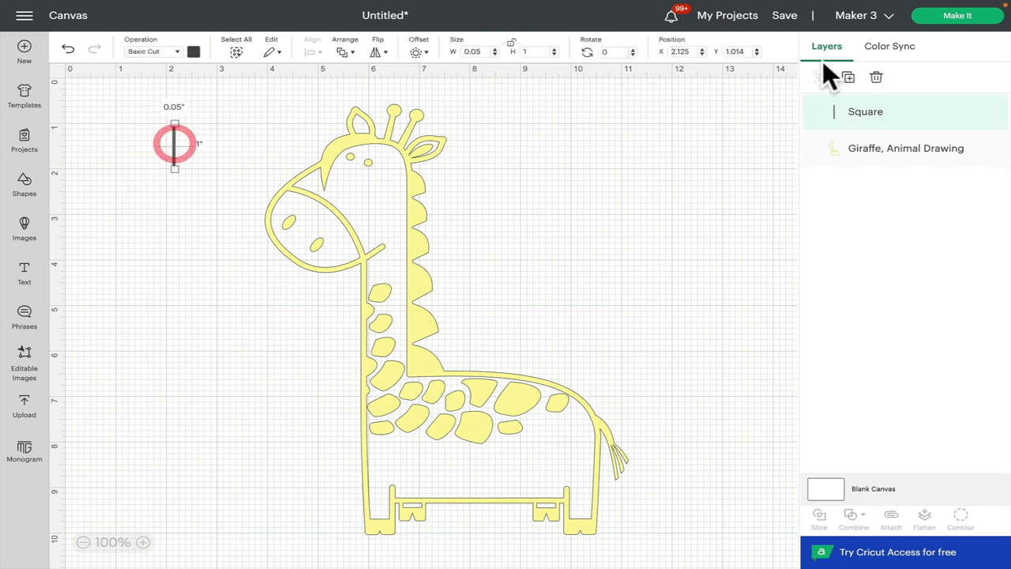
{"action": "left_click", "coordinate": [848, 76]}
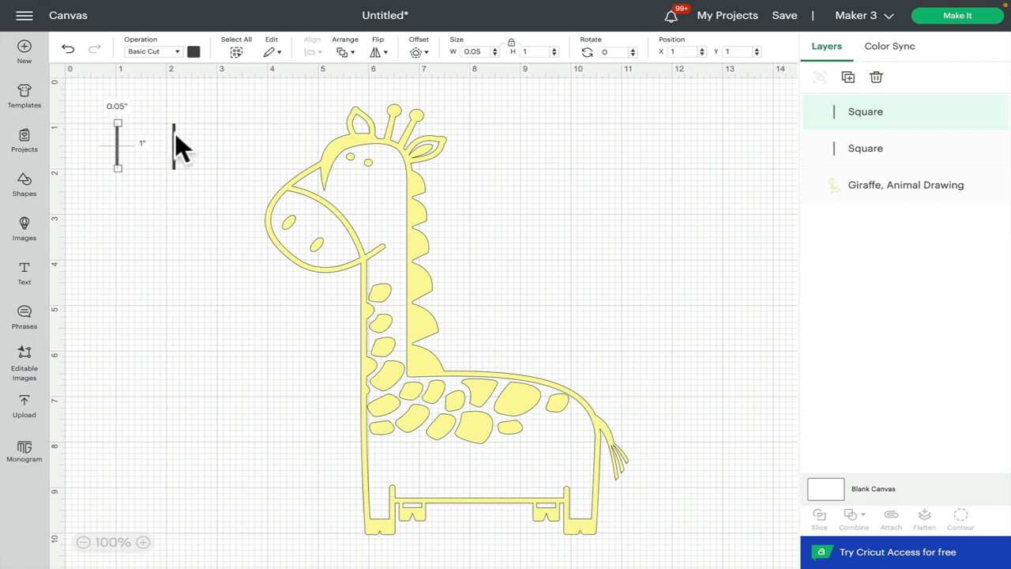
{"action": "left_click_drag", "start_coordinate": [175, 133], "coordinate": [448, 349]}
{"action": "left_click", "coordinate": [119, 136]}
Move the second bar across the top of the giraffe's neck, just below the ear.
{"action": "left_click_drag", "start_coordinate": [130, 137], "coordinate": [421, 162]}
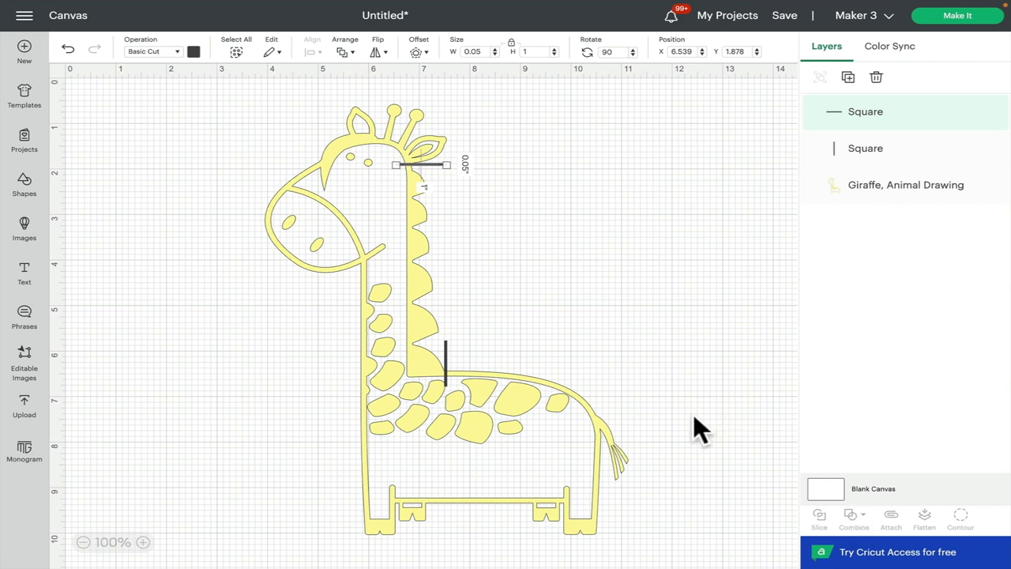
{"action": "left_click", "coordinate": [900, 113]}
Weld both Square bars into one Weld Result and select it with the giraffe.
{"action": "left_click", "coordinate": [865, 150], "text": "shift"}
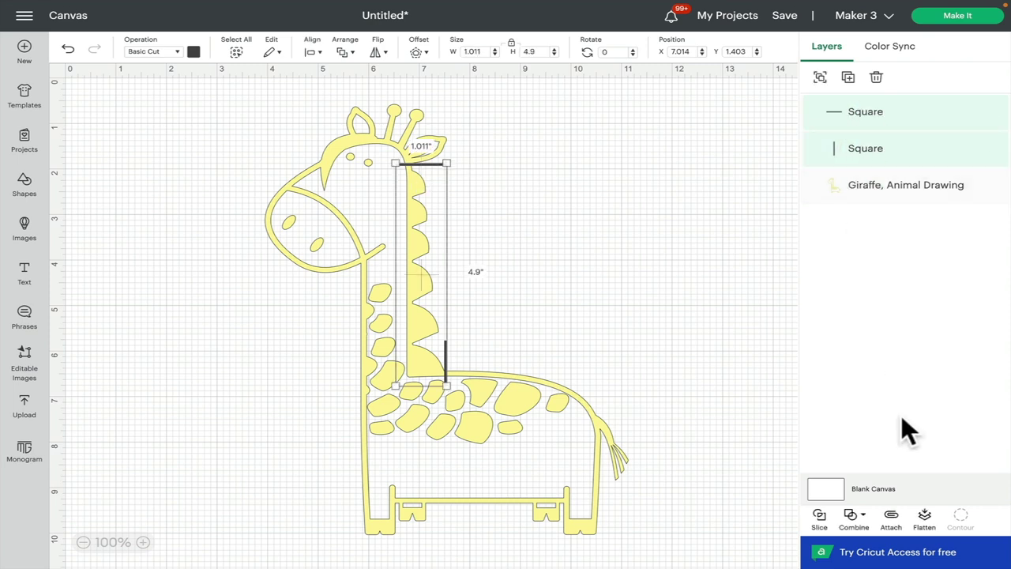
{"action": "left_click", "coordinate": [856, 517]}
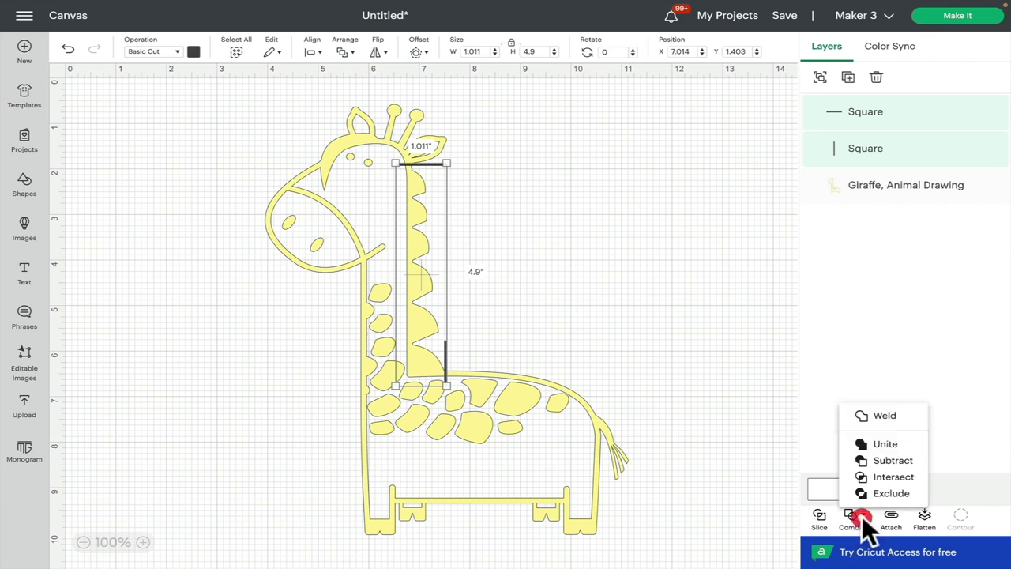
{"action": "left_click", "coordinate": [879, 416]}
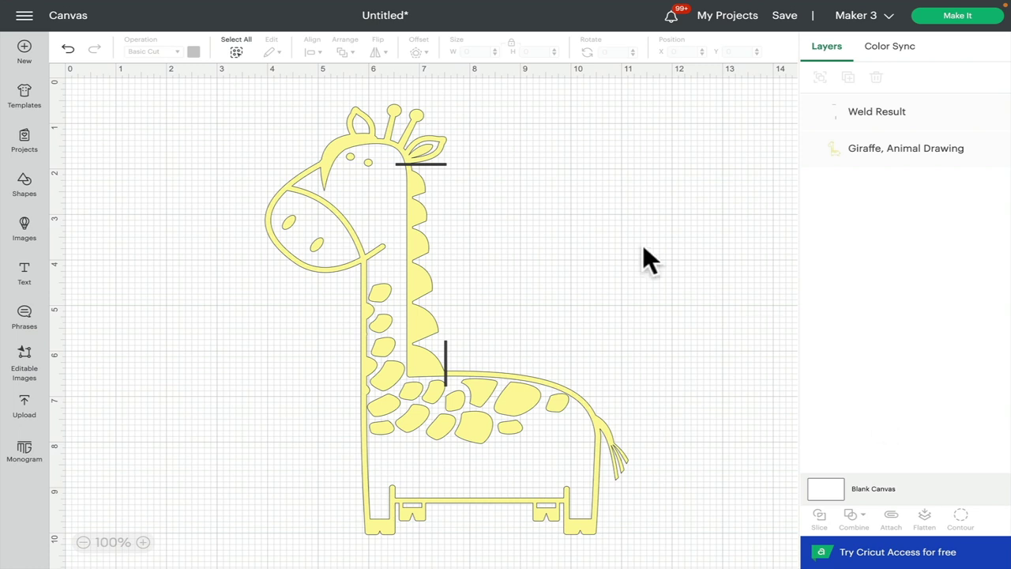
{"action": "left_click_drag", "start_coordinate": [151, 95], "coordinate": [699, 549]}
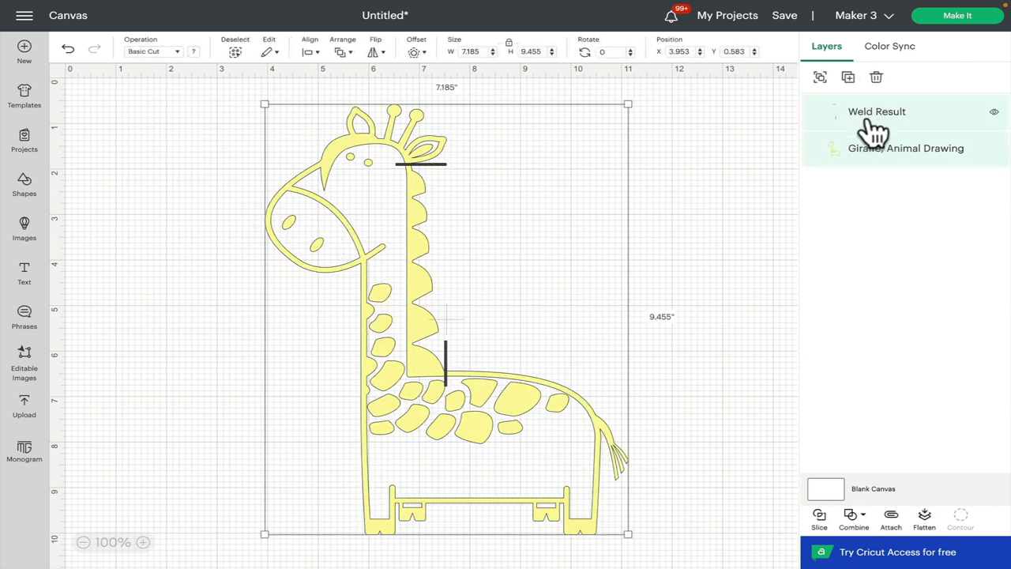
Slice the giraffe with the welded bars and delete the three leftover pieces.
{"action": "left_click", "coordinate": [820, 521]}
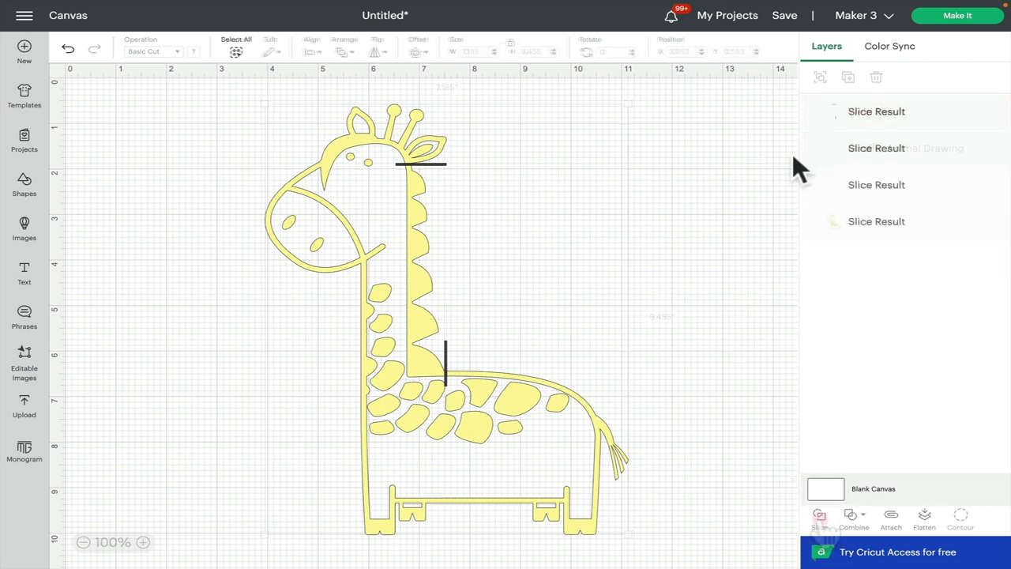
{"action": "left_click", "coordinate": [876, 113]}
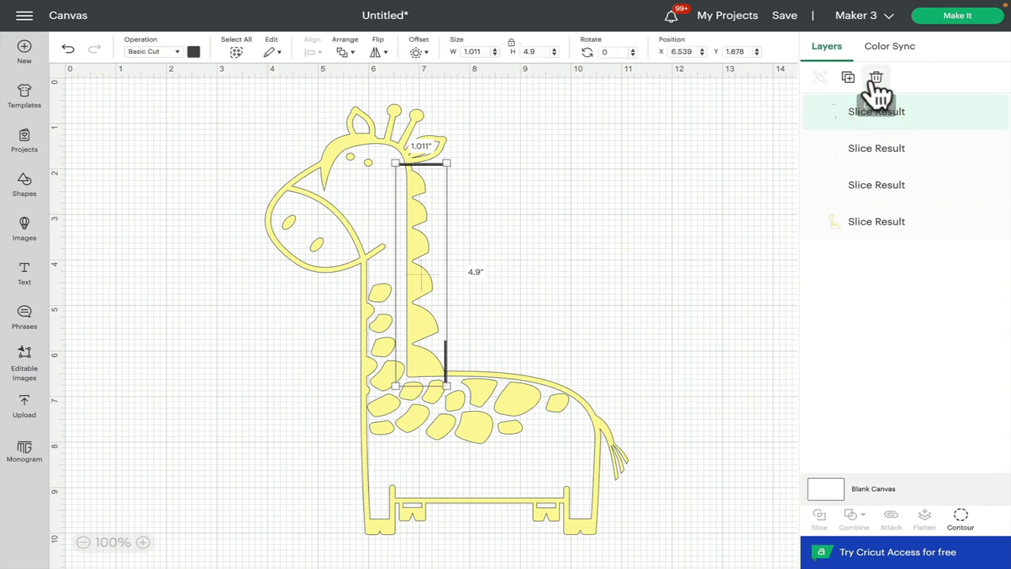
{"action": "left_click", "coordinate": [875, 79]}
{"action": "left_click", "coordinate": [875, 110]}
{"action": "left_click", "coordinate": [869, 78]}
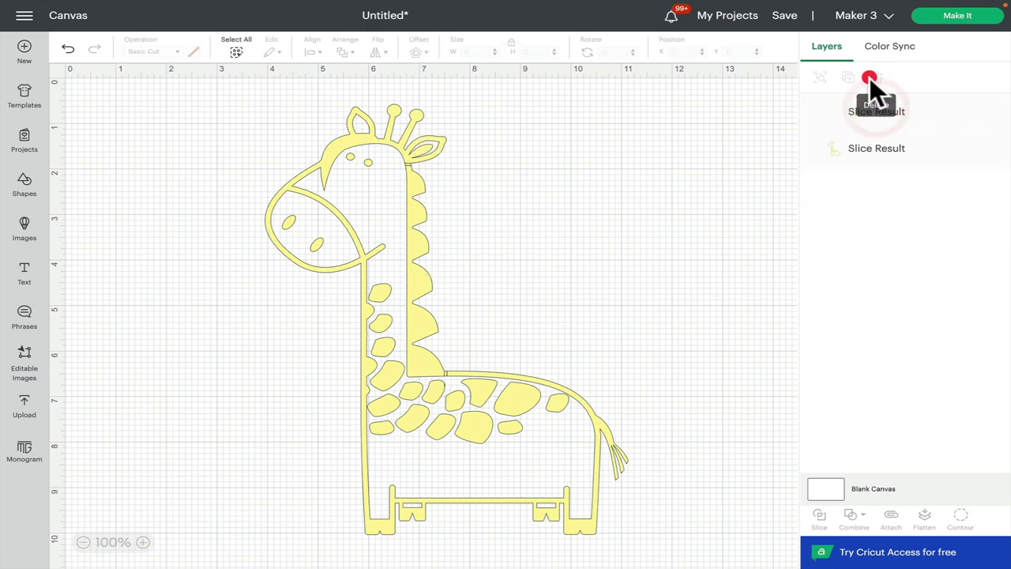
{"action": "left_click", "coordinate": [876, 111]}
{"action": "left_click", "coordinate": [875, 79]}
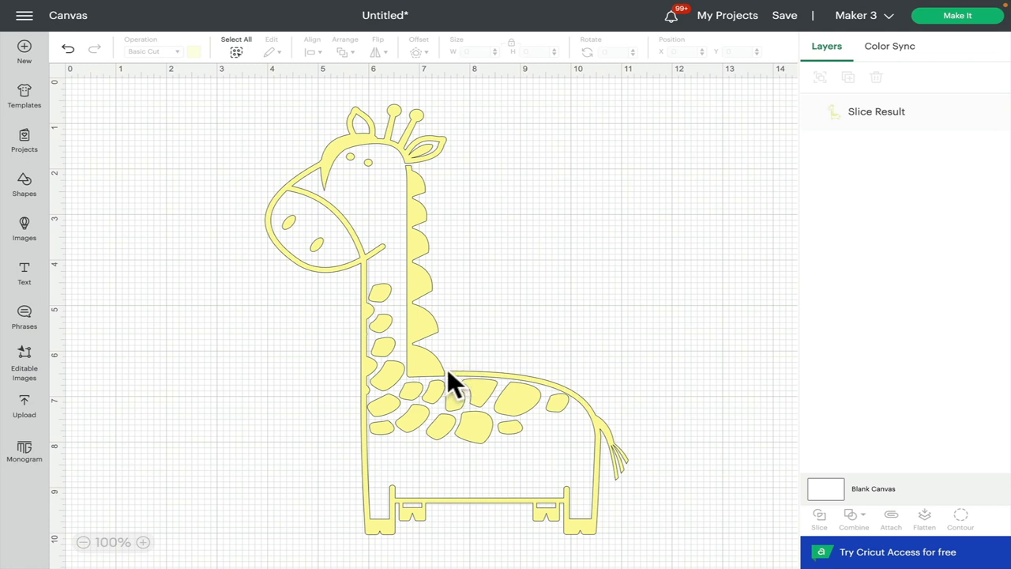
{"action": "left_click", "coordinate": [414, 164]}
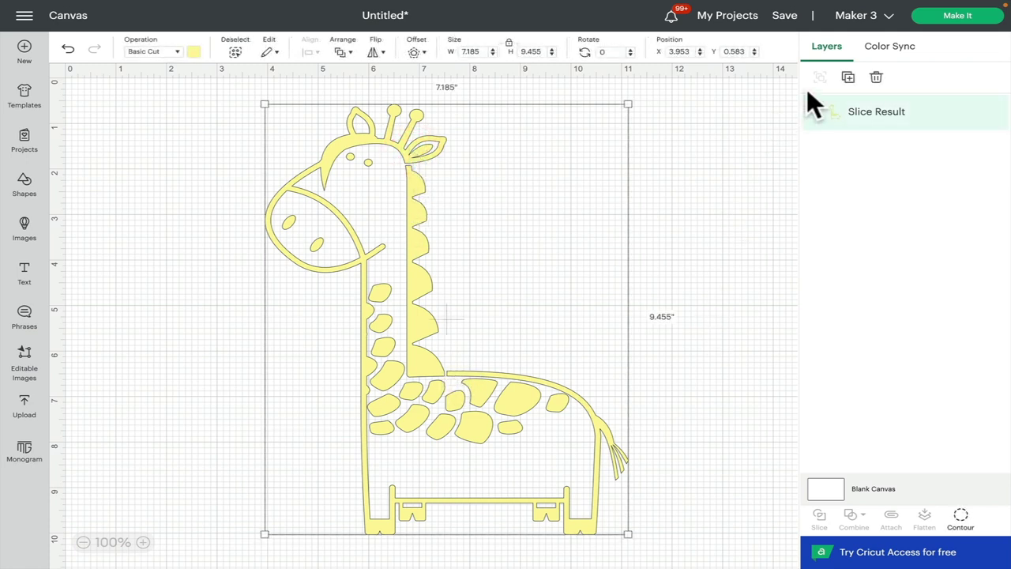
Duplicate the sliced giraffe twice and centre-align all three copies on each other.
{"action": "left_click", "coordinate": [848, 77]}
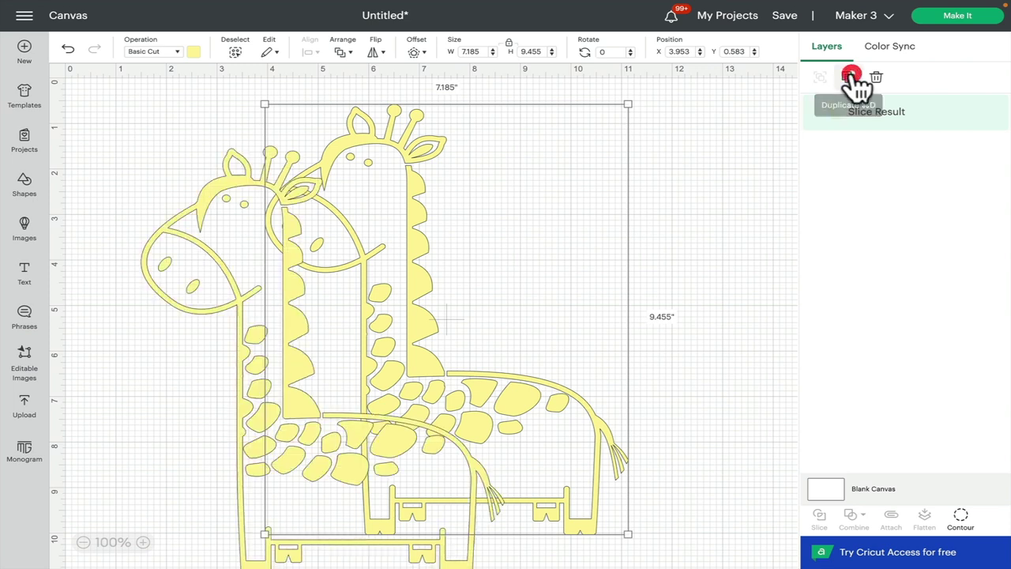
{"action": "left_click", "coordinate": [848, 77]}
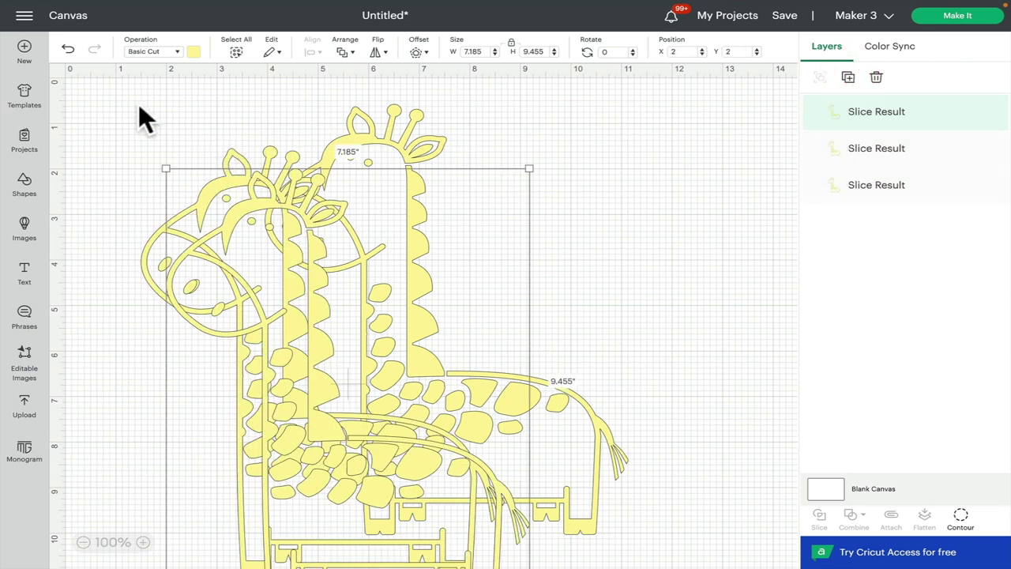
{"action": "left_click_drag", "start_coordinate": [84, 93], "coordinate": [698, 506]}
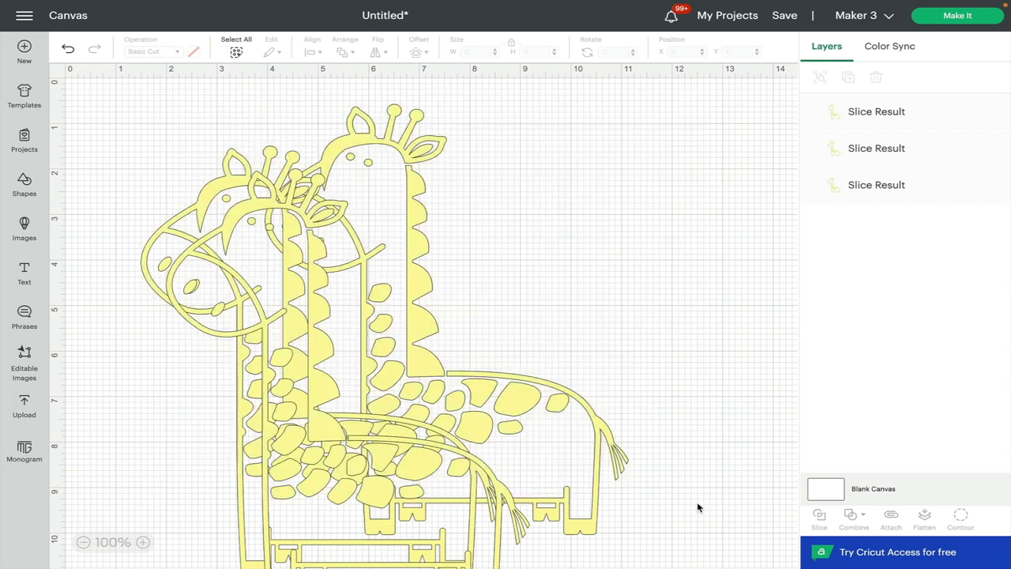
{"action": "left_click", "coordinate": [310, 47]}
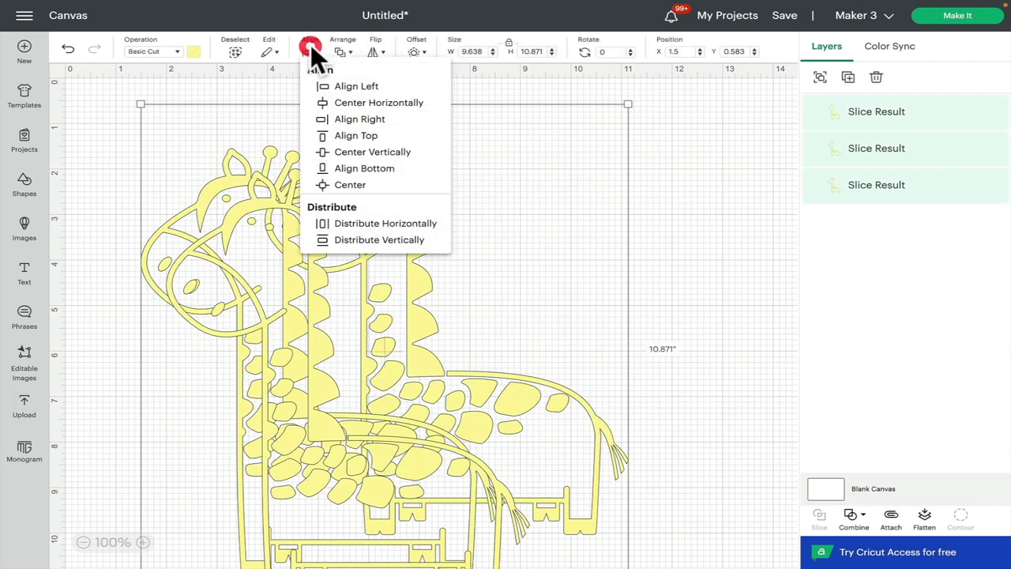
{"action": "left_click", "coordinate": [345, 186]}
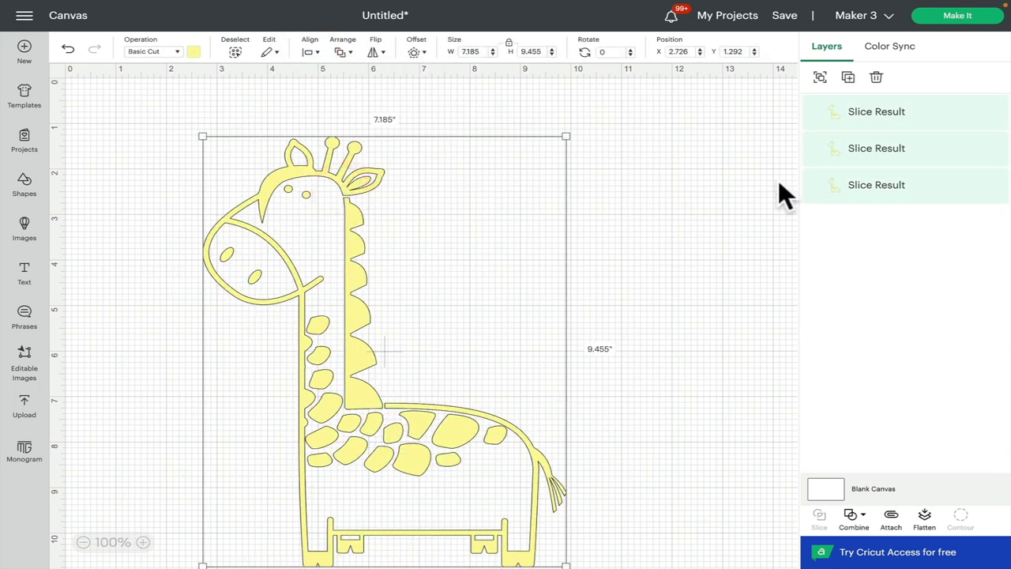
{"action": "left_click", "coordinate": [721, 171]}
{"action": "left_click", "coordinate": [853, 117]}
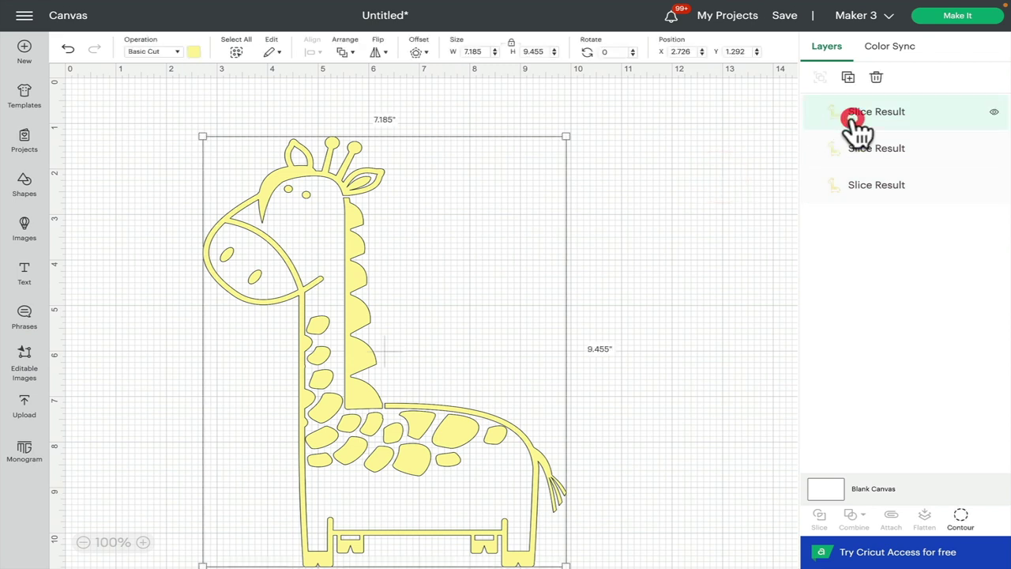
Colour the first Slice Result orange and hide every contour except the mane.
{"action": "left_click", "coordinate": [194, 51]}
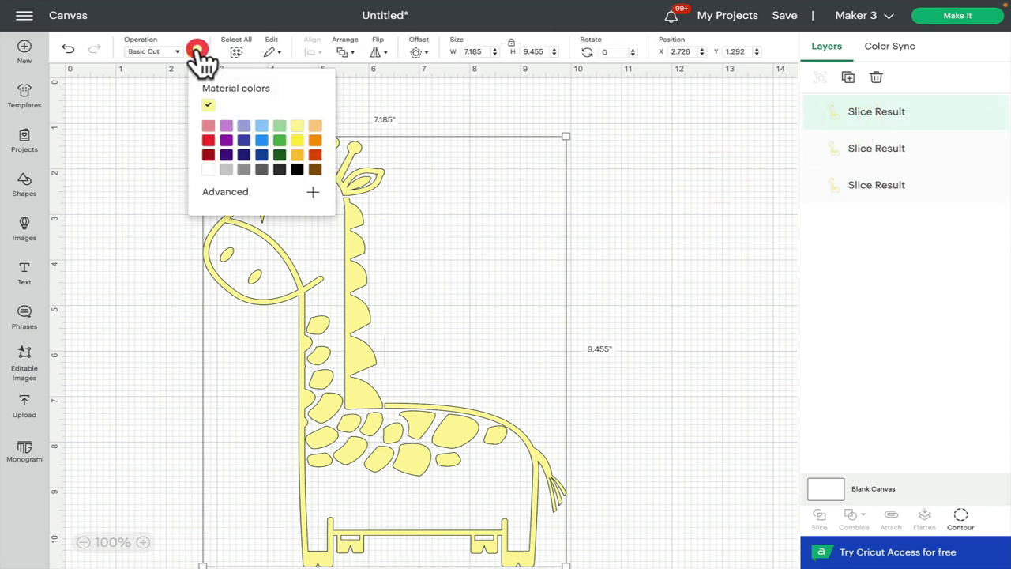
{"action": "left_click", "coordinate": [315, 139]}
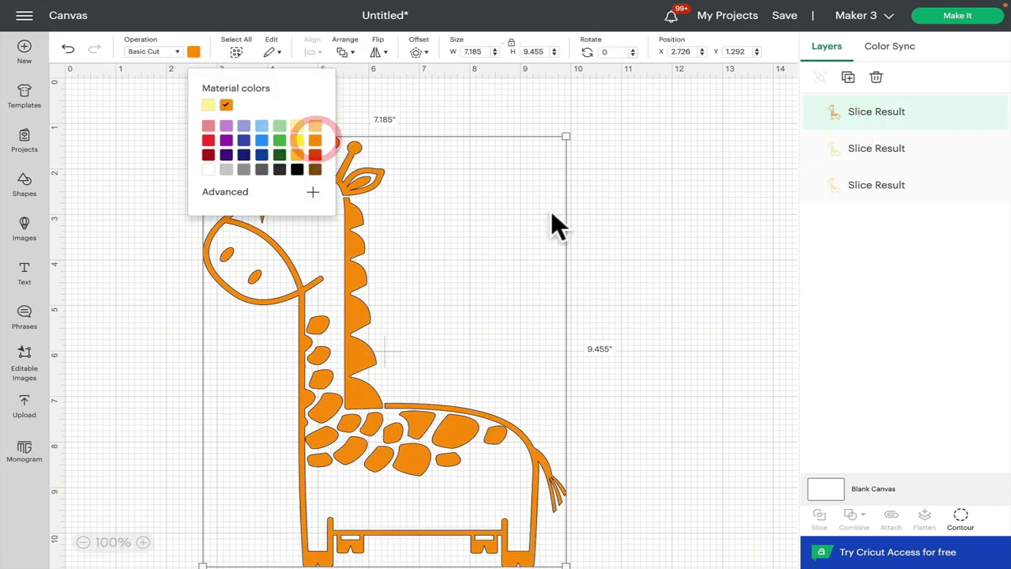
{"action": "left_click", "coordinate": [965, 519]}
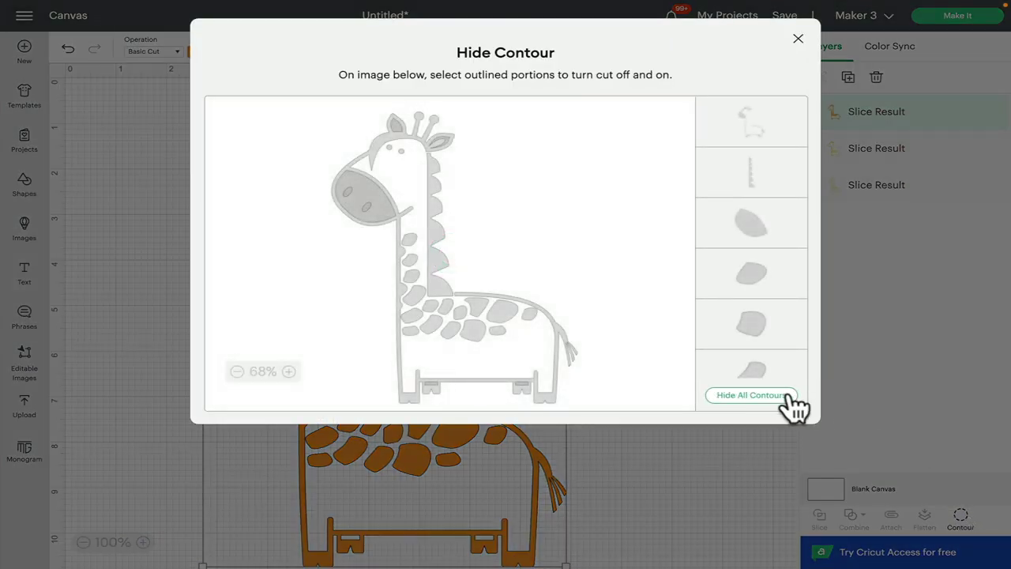
{"action": "left_click", "coordinate": [777, 398]}
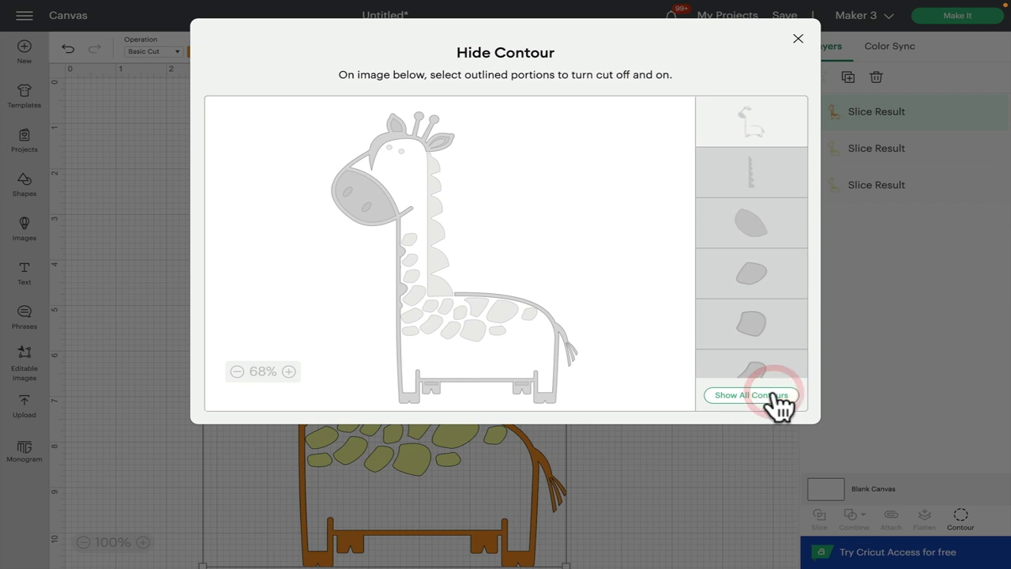
{"action": "left_click", "coordinate": [763, 168]}
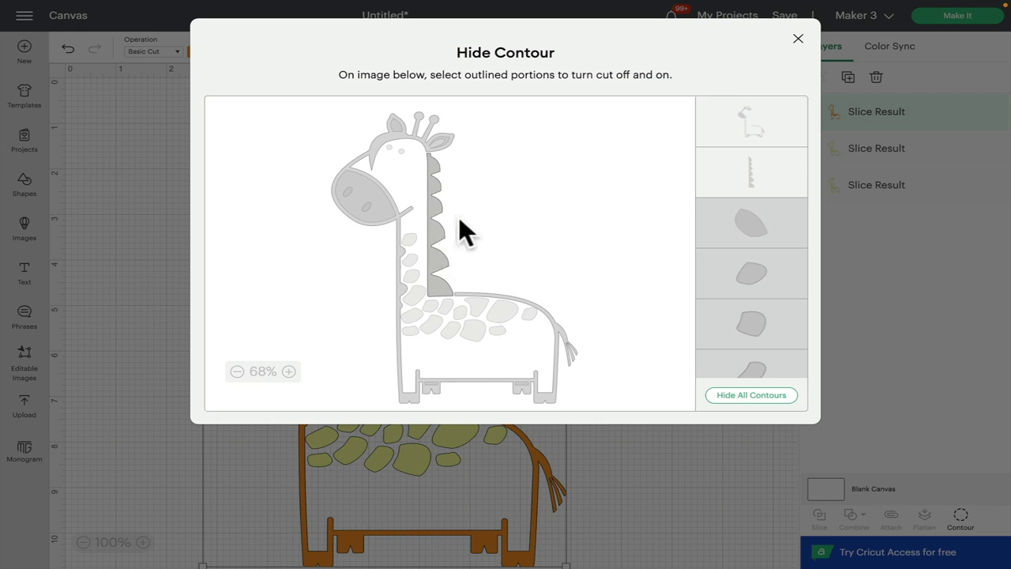
{"action": "left_click", "coordinate": [762, 110]}
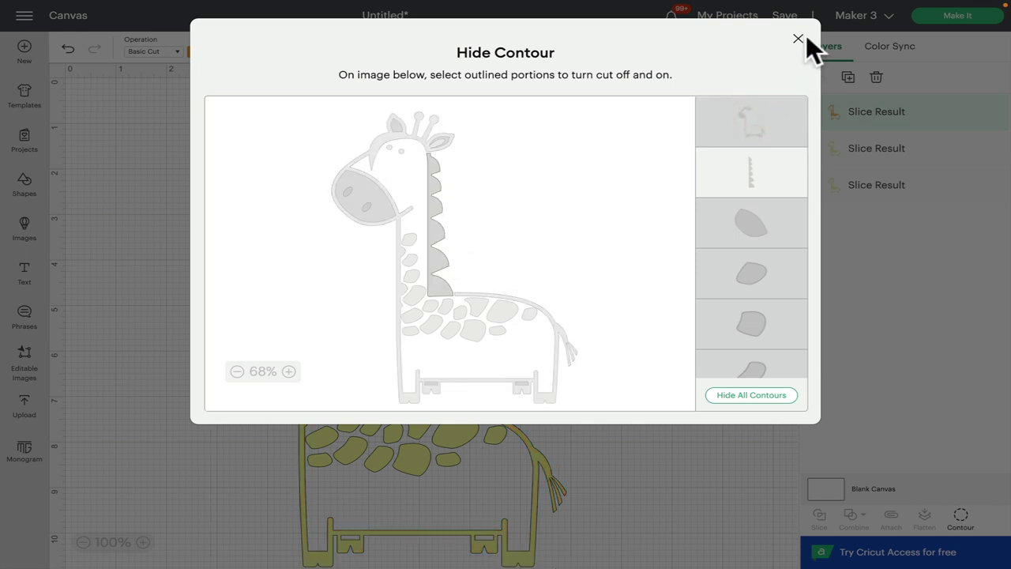
{"action": "left_click", "coordinate": [798, 38]}
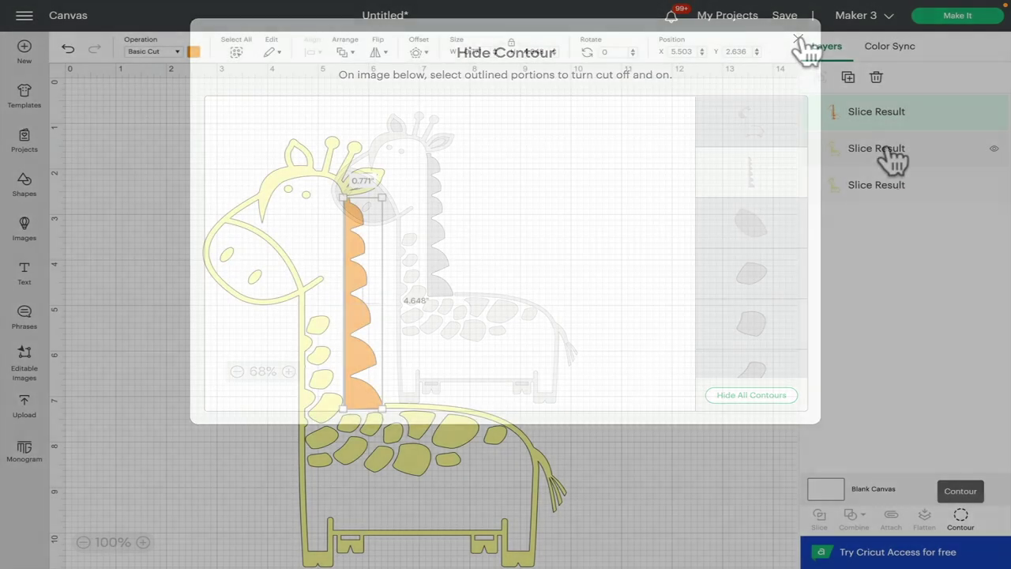
{"action": "left_click", "coordinate": [891, 157]}
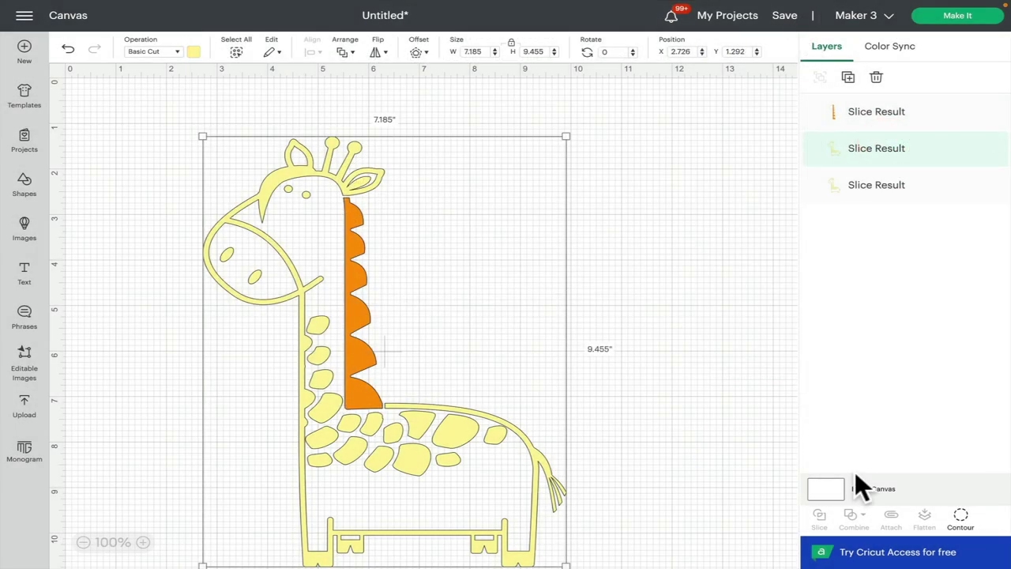
Hide three neck spot contours on the second, yellow Slice Result layer.
{"action": "left_click", "coordinate": [960, 518]}
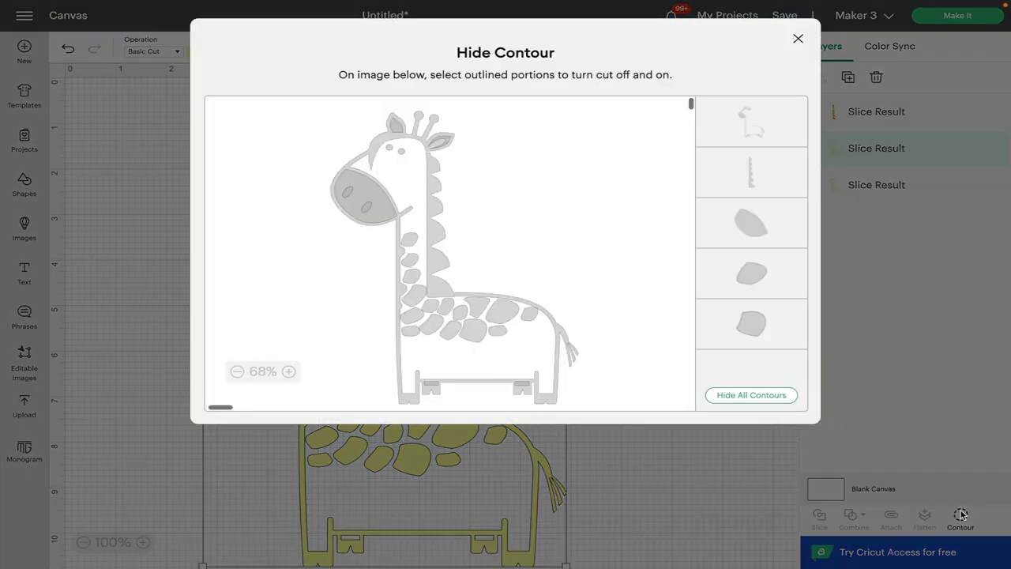
{"action": "left_click", "coordinate": [407, 239]}
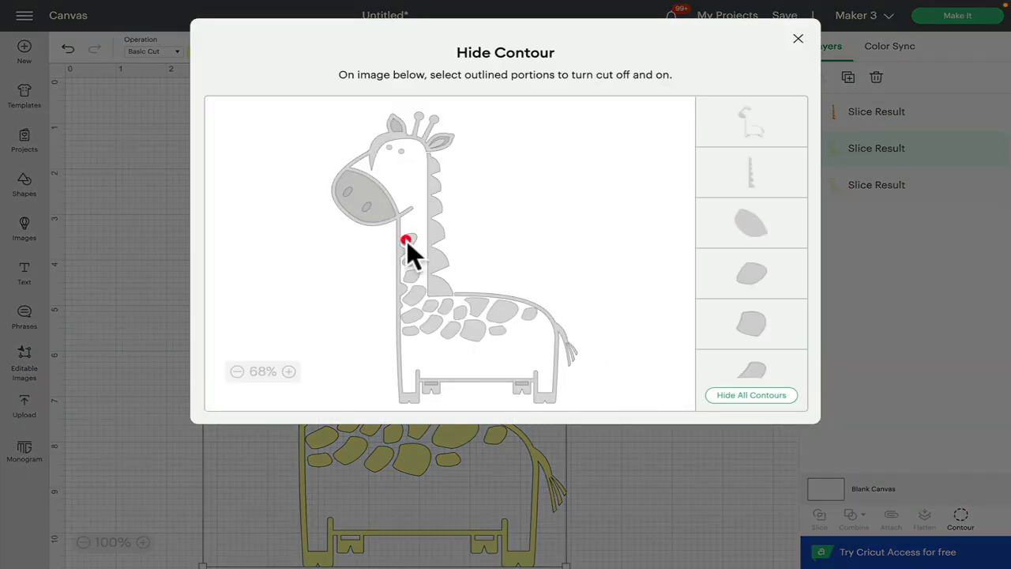
{"action": "left_click", "coordinate": [414, 270]}
{"action": "left_click", "coordinate": [418, 298]}
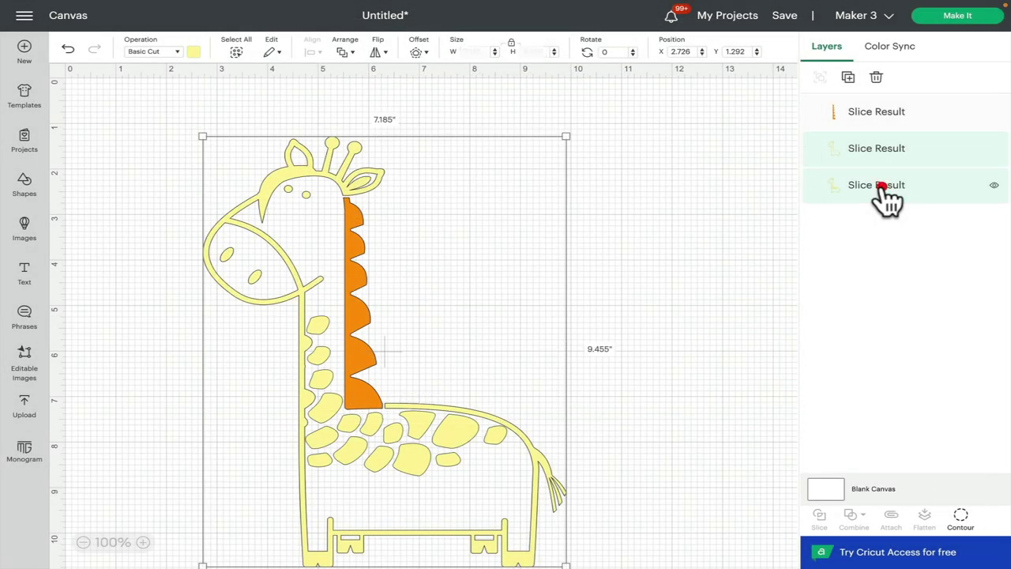
Colour the third Slice Result layer brown.
{"action": "left_click", "coordinate": [876, 188]}
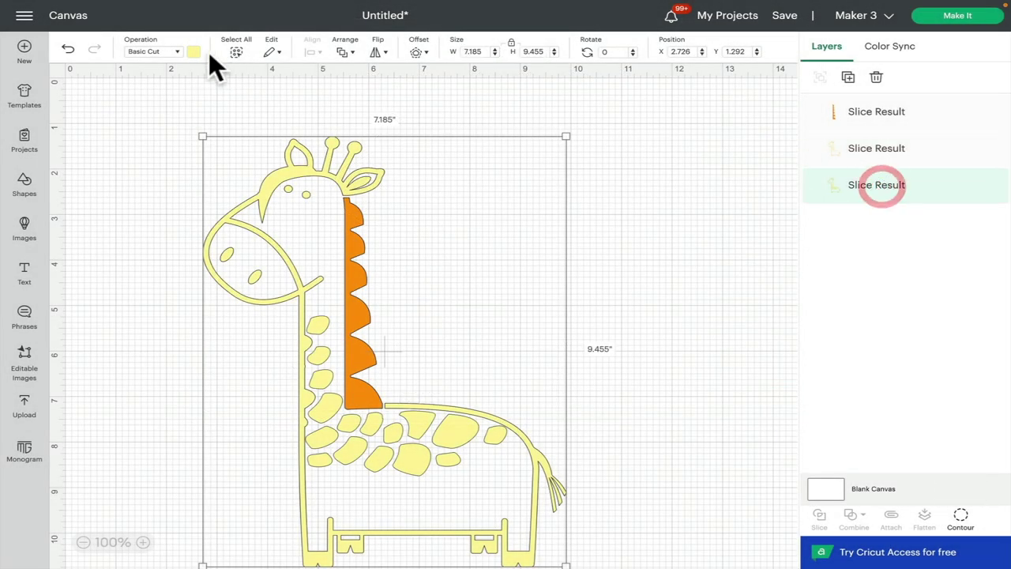
{"action": "left_click", "coordinate": [194, 51]}
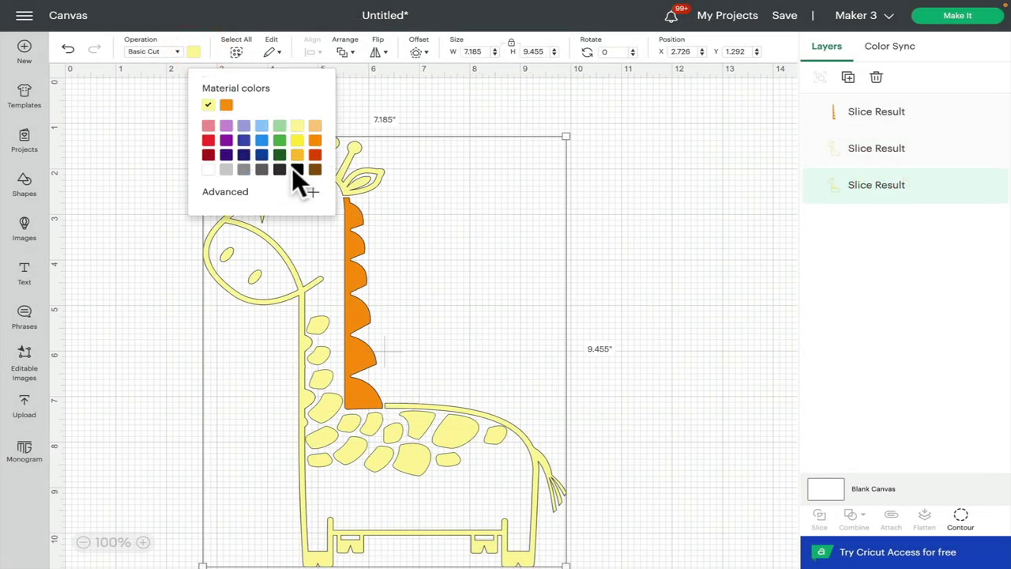
{"action": "left_click", "coordinate": [313, 167]}
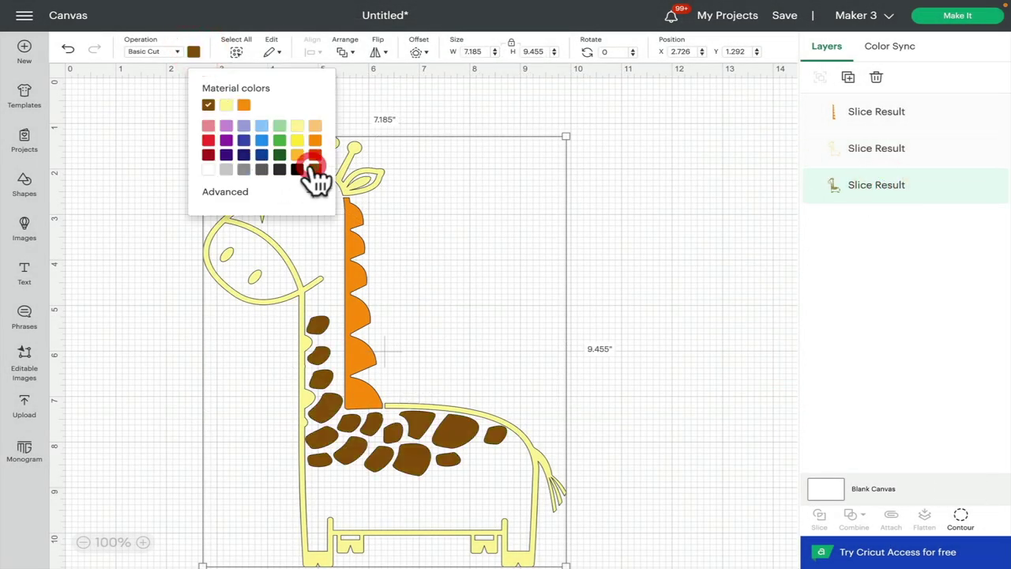
Hide all contours of the brown layer except the giraffe's neck and body spots.
{"action": "left_click", "coordinate": [962, 520]}
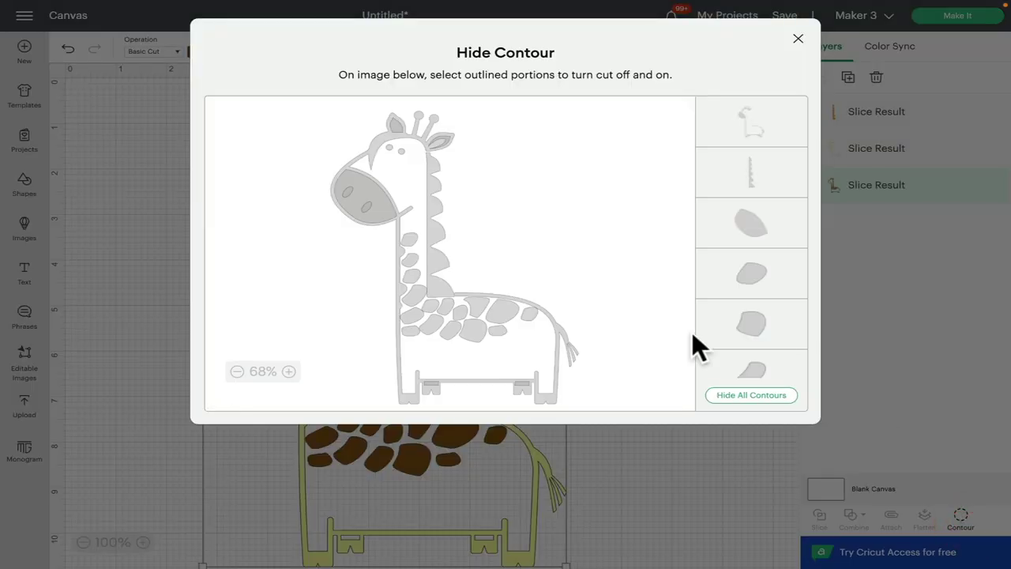
{"action": "left_click", "coordinate": [763, 400]}
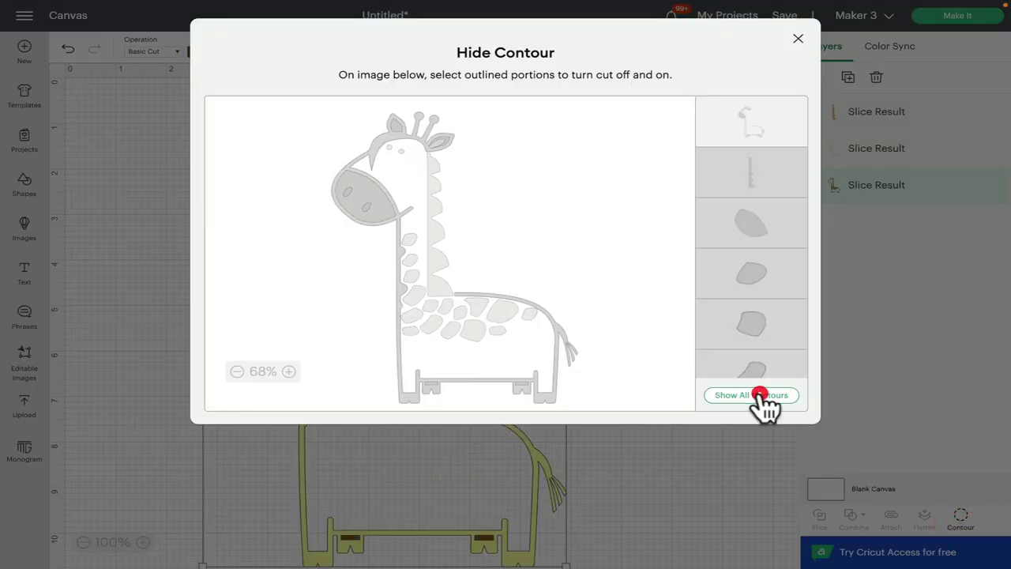
{"action": "left_click", "coordinate": [406, 237]}
{"action": "left_click", "coordinate": [411, 255]}
{"action": "left_click", "coordinate": [413, 280]}
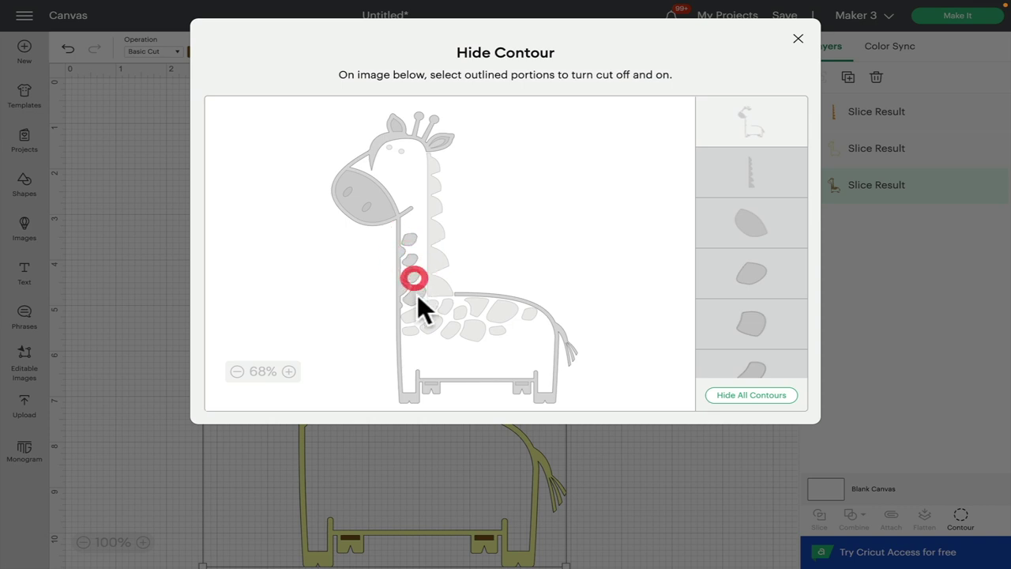
{"action": "left_click", "coordinate": [417, 295]}
{"action": "left_click", "coordinate": [415, 315]}
{"action": "left_click", "coordinate": [752, 108]}
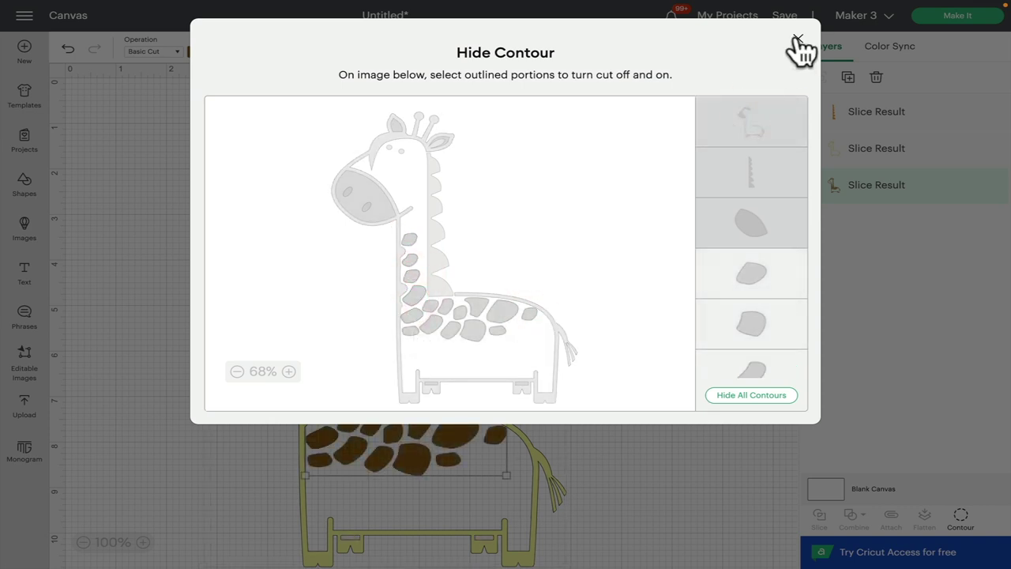
{"action": "left_click", "coordinate": [797, 38]}
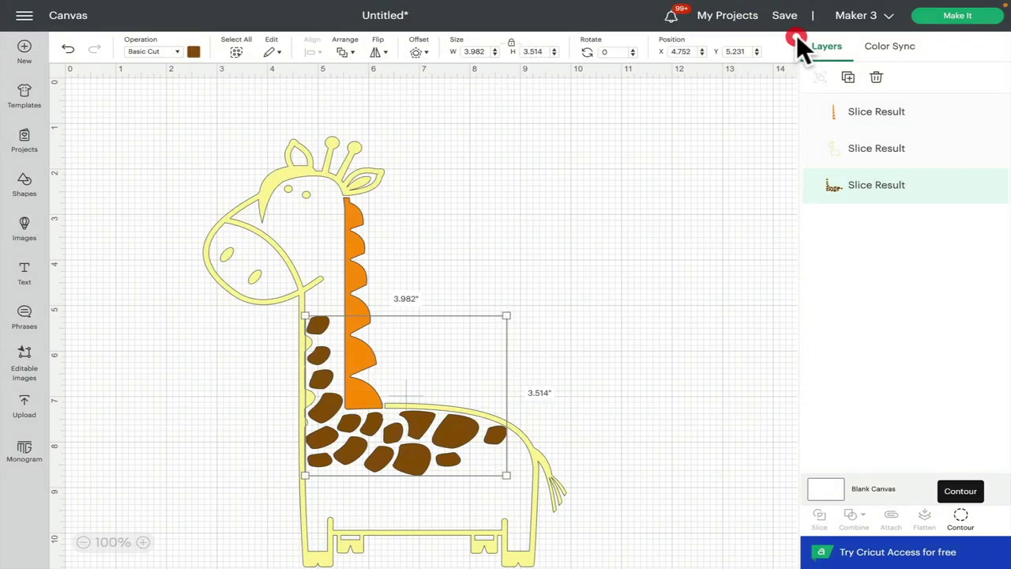
{"action": "left_click", "coordinate": [560, 192]}
{"action": "left_click", "coordinate": [640, 221]}
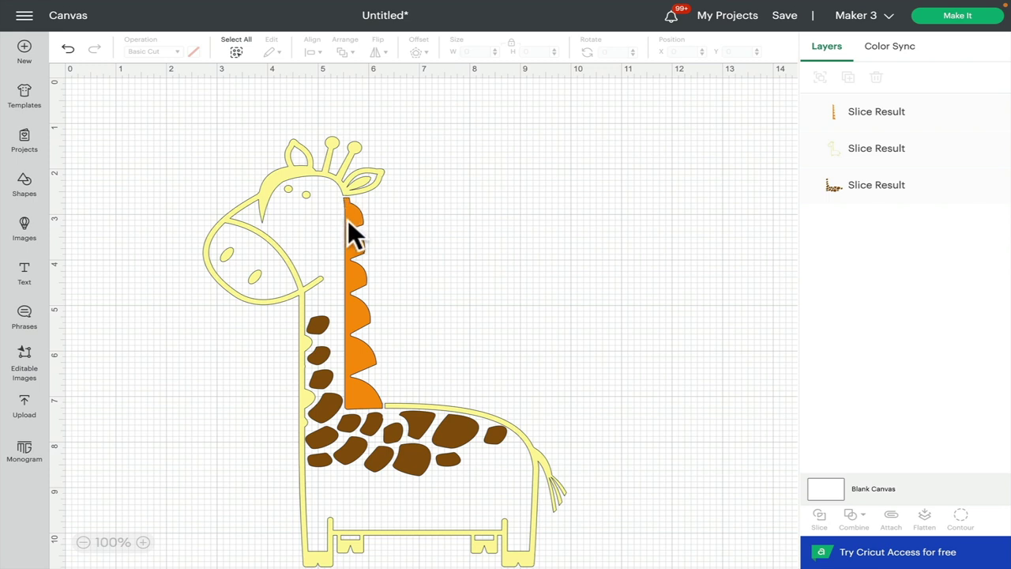
{"action": "left_click", "coordinate": [668, 365]}
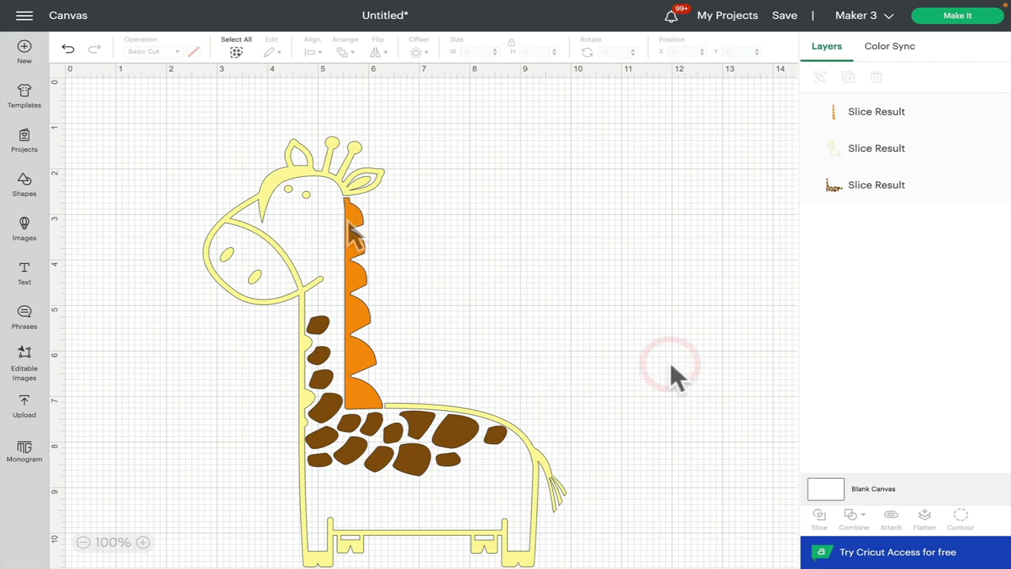